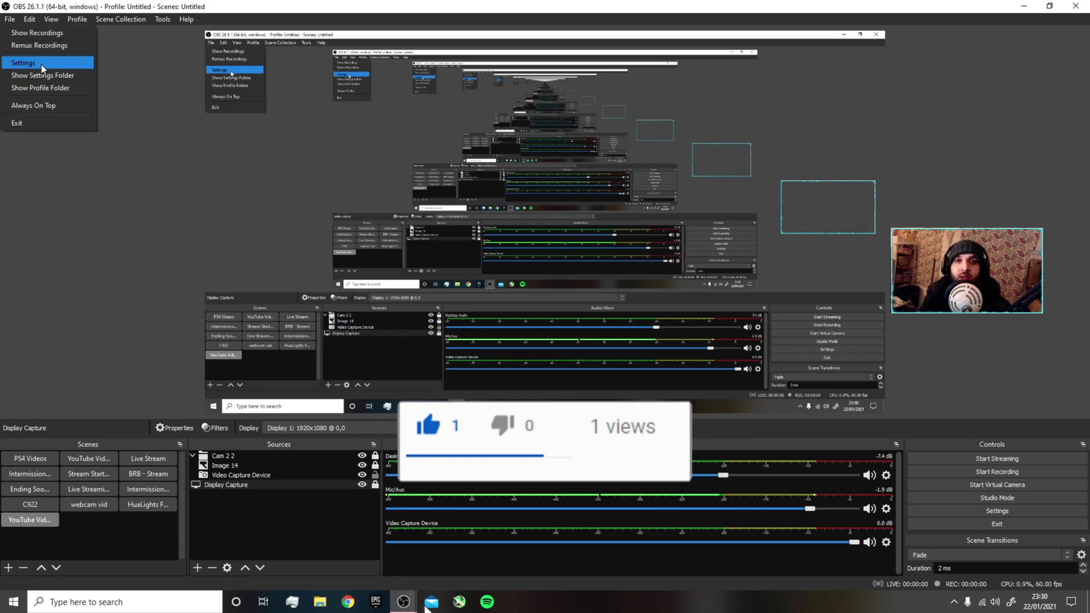
# Open OBS Settings at the Output page's Recording tab.
pyautogui.click(41, 66)
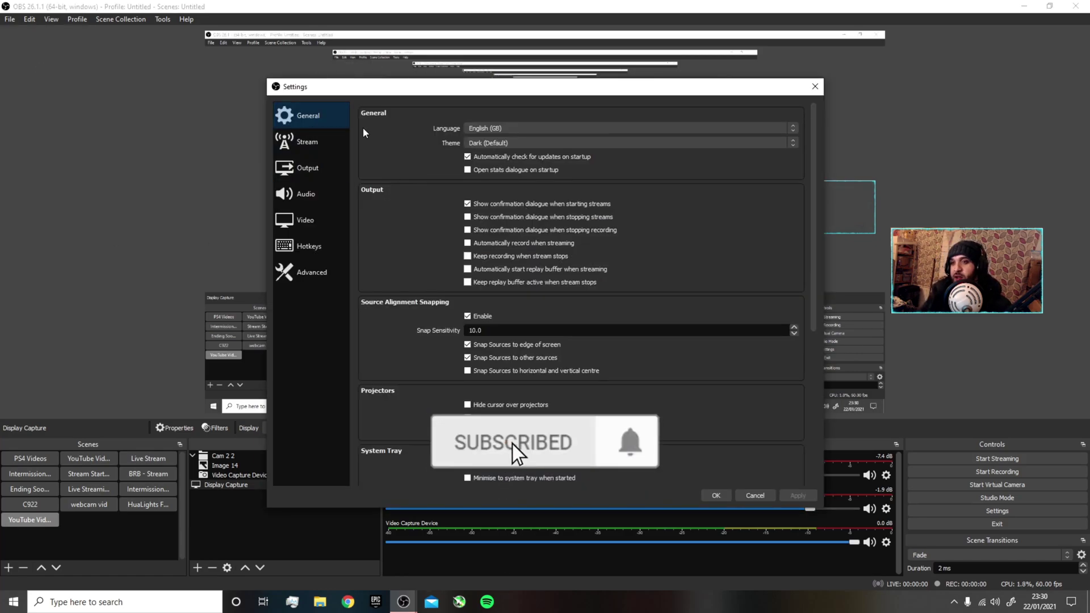
pyautogui.click(310, 169)
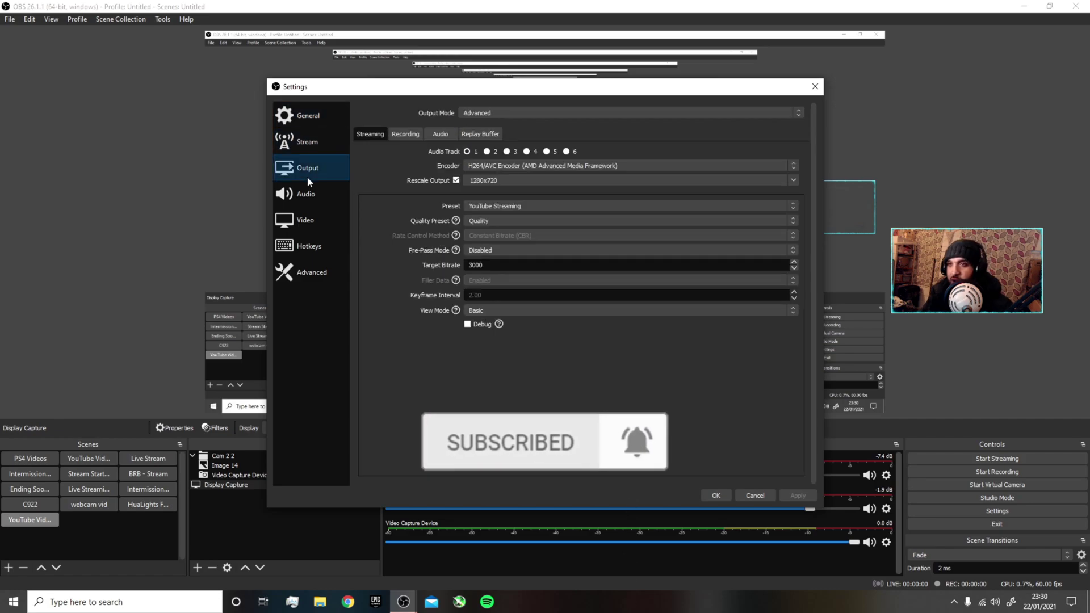
pyautogui.click(405, 133)
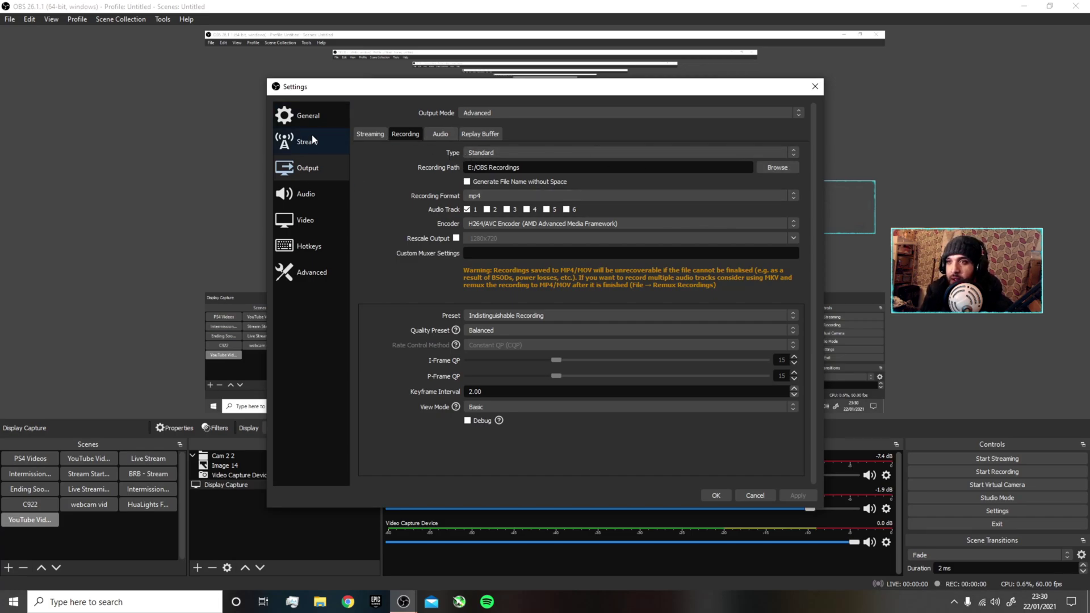
# Keep mp4 as the recording format and bring up the recording encoder list.
pyautogui.click(477, 192)
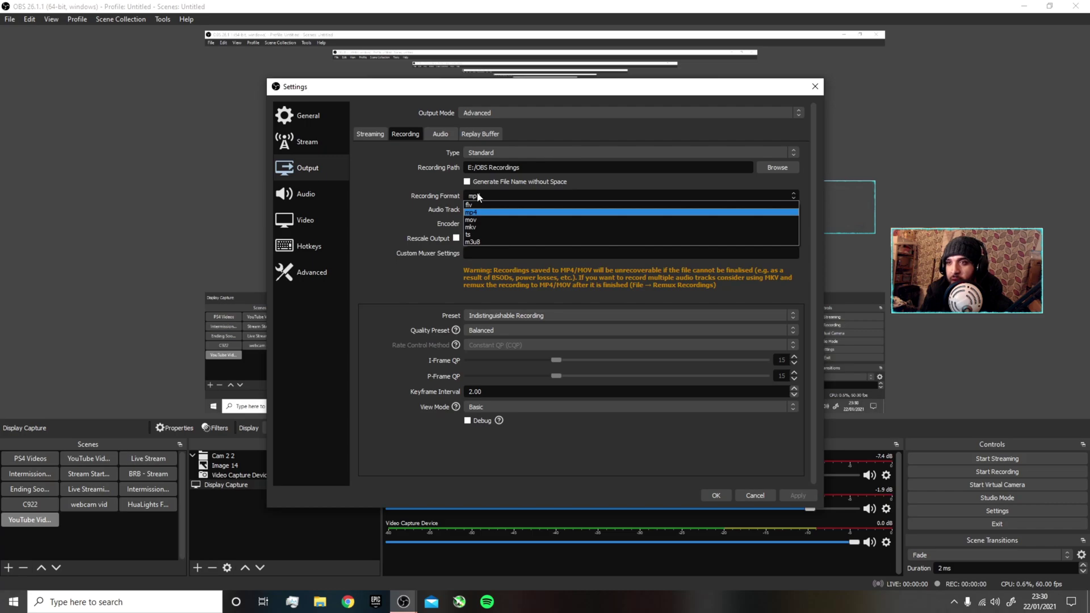
pyautogui.click(477, 192)
pyautogui.click(477, 193)
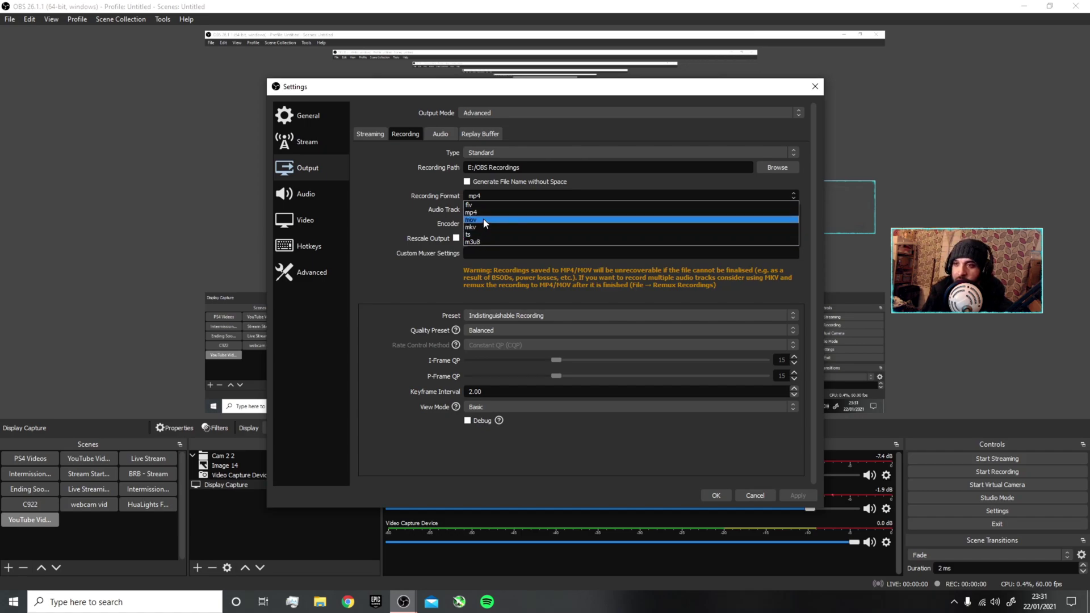
pyautogui.click(485, 213)
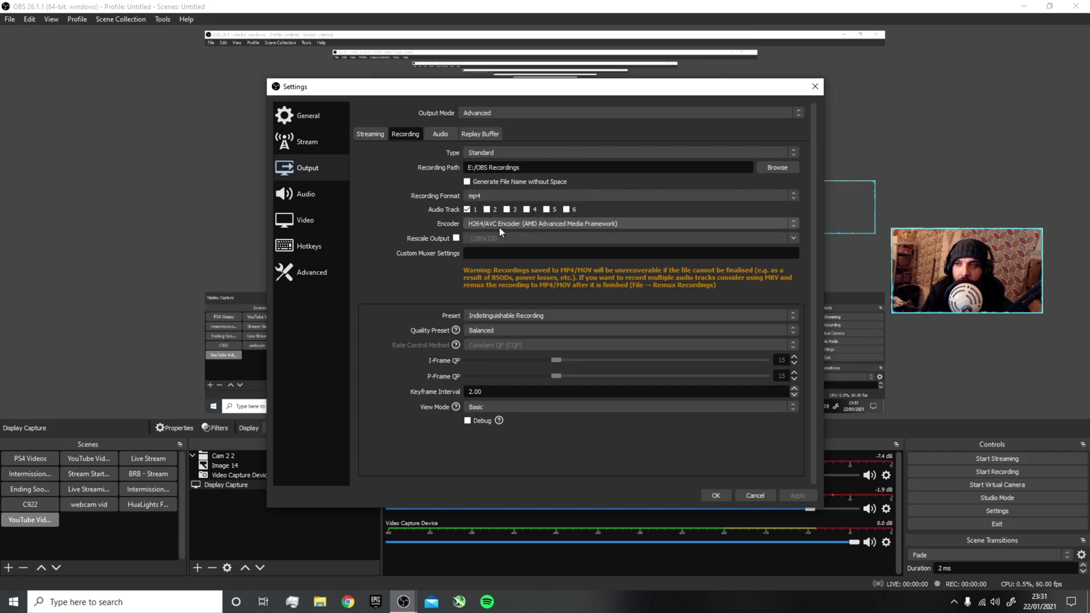
pyautogui.click(498, 225)
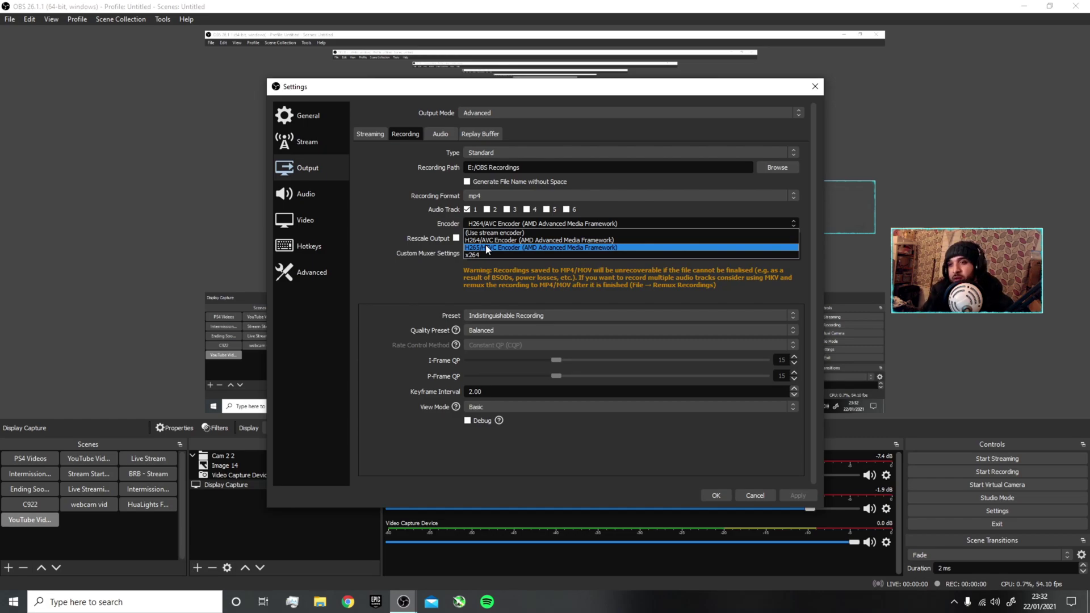
# Keep the H264/AVC encoder, Indistinguishable Recording preset and Balanced quality preset.
pyautogui.click(490, 242)
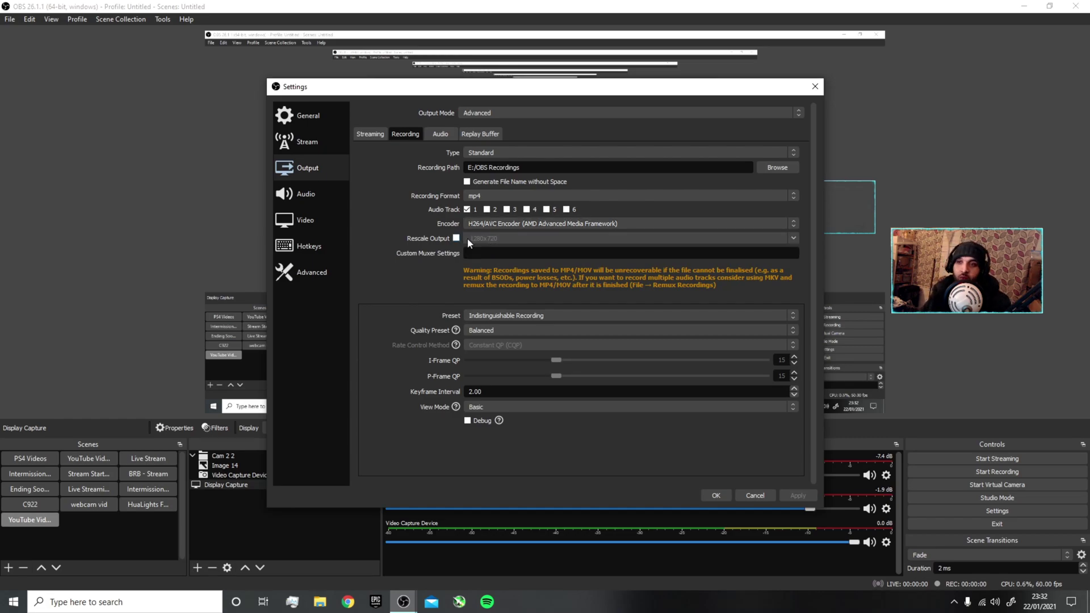
pyautogui.click(483, 316)
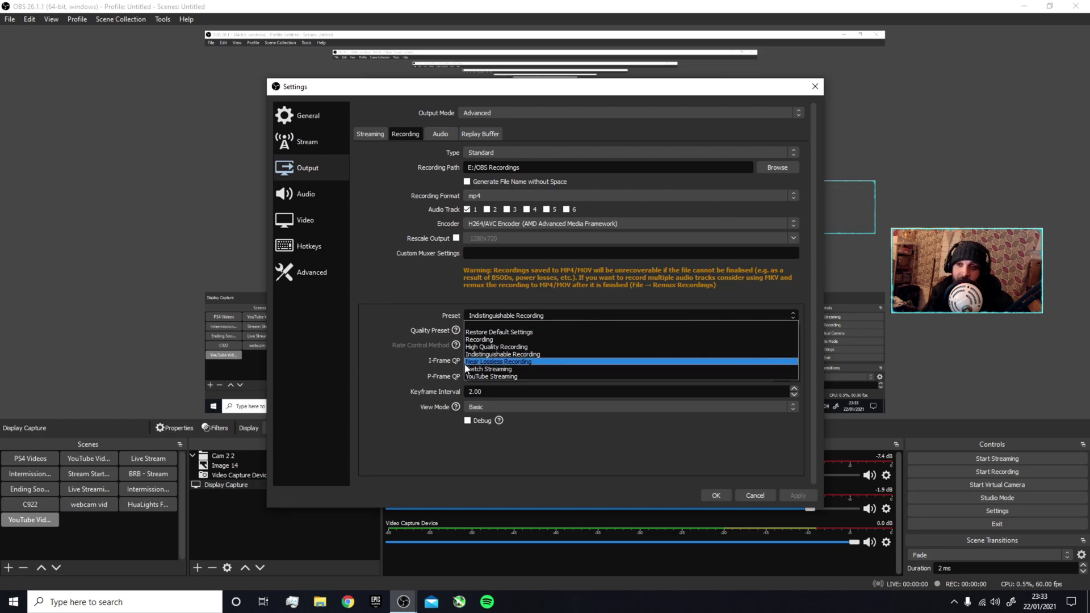
pyautogui.click(391, 358)
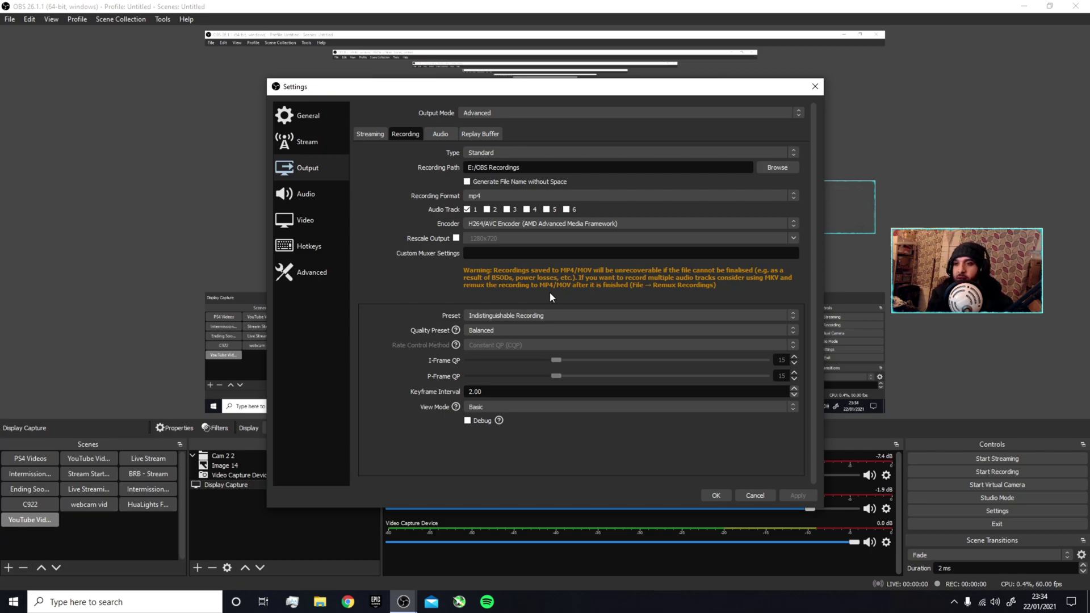
pyautogui.click(555, 327)
pyautogui.click(554, 327)
pyautogui.click(554, 327)
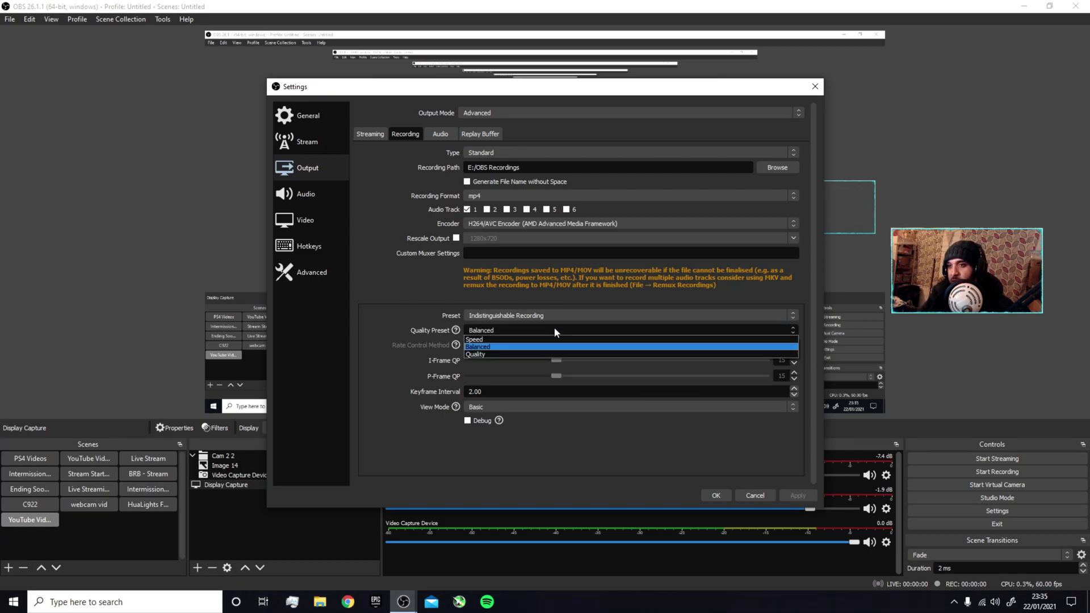
pyautogui.click(554, 326)
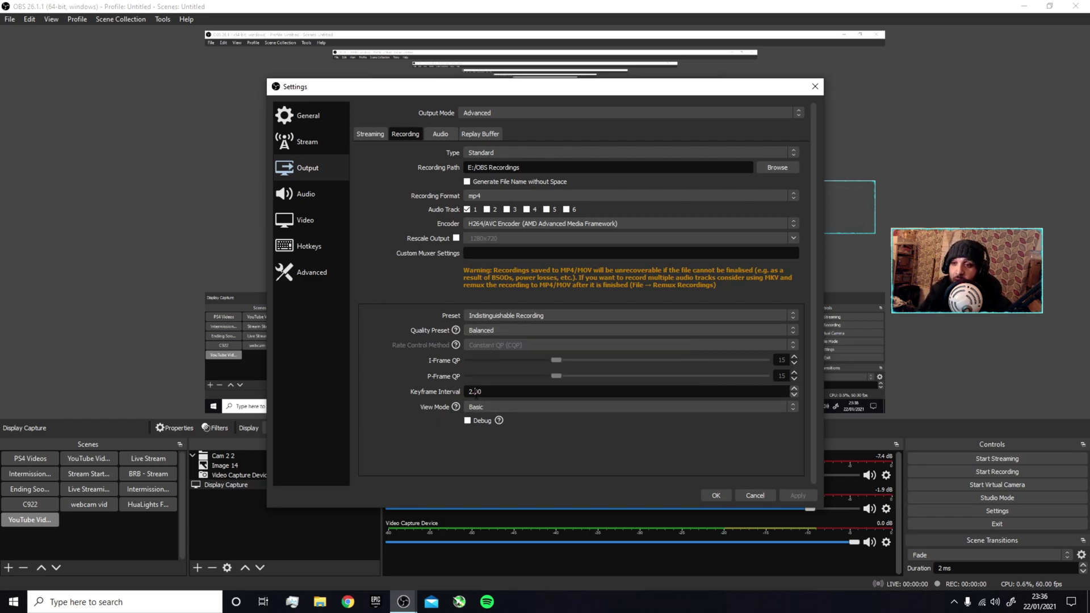
# Check the output audio track bitrates, then keep Stereo as the Audio channel layout.
pyautogui.click(440, 134)
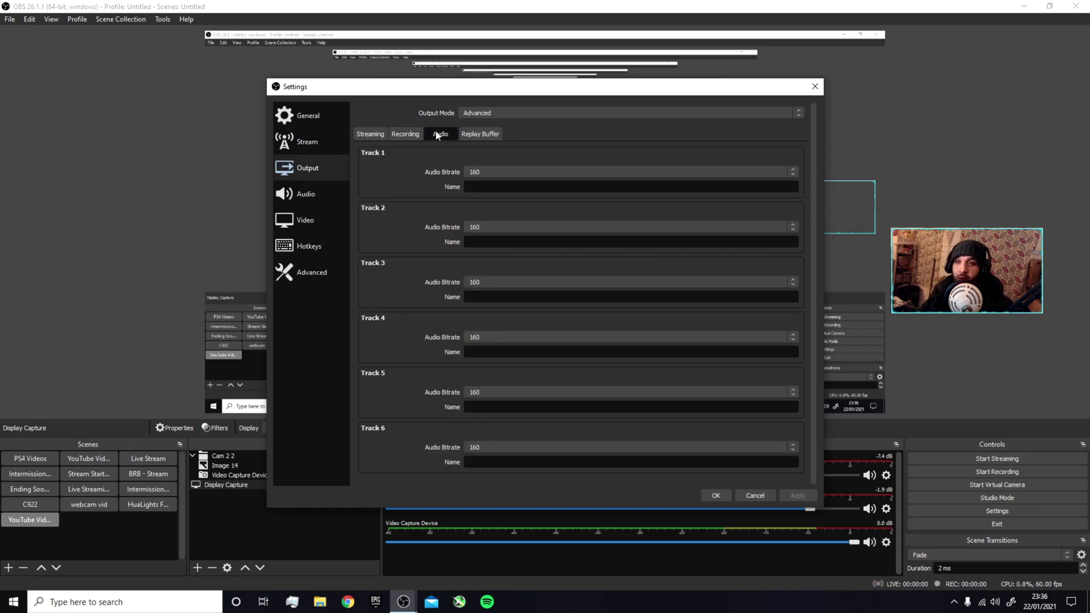
pyautogui.click(330, 194)
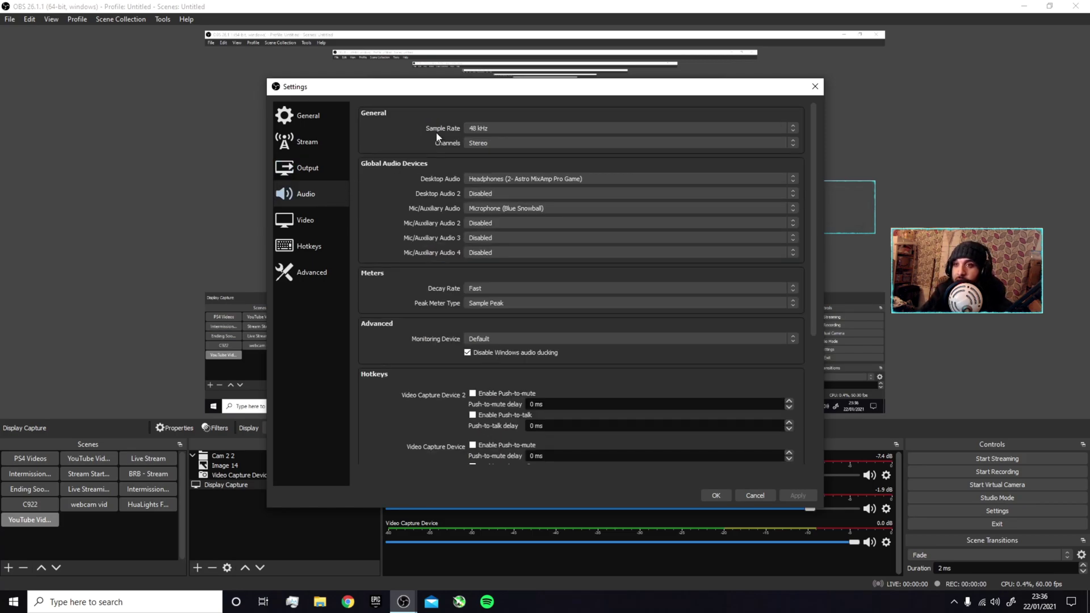
pyautogui.click(480, 143)
pyautogui.click(479, 141)
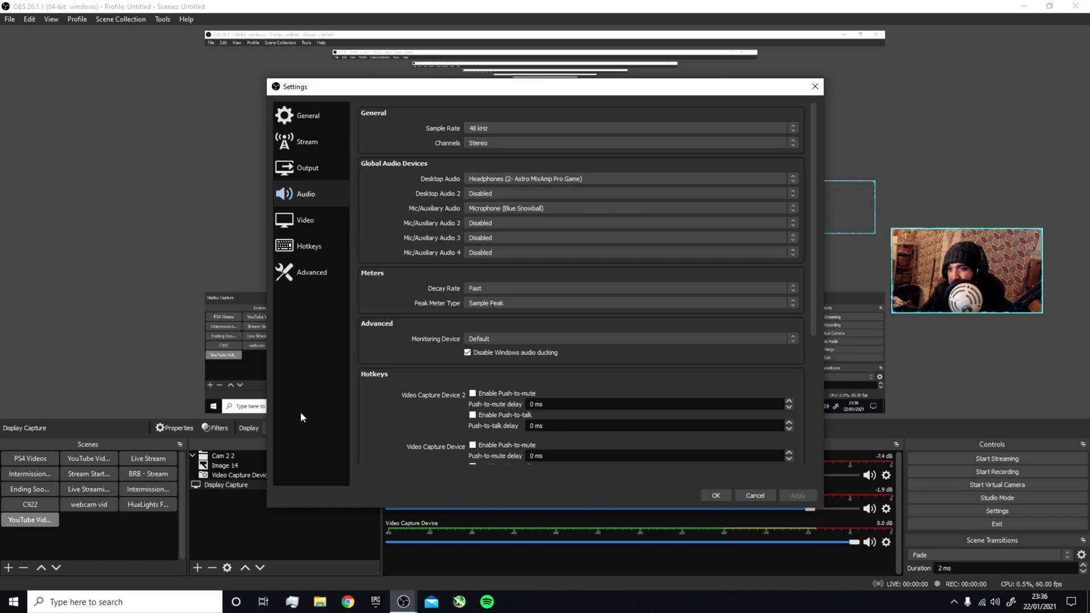
# Find the creator's YouTube channel, subscribe and set notifications to All.
pyautogui.scroll(-3, 430, 386)
pyautogui.scroll(3, 431, 389)
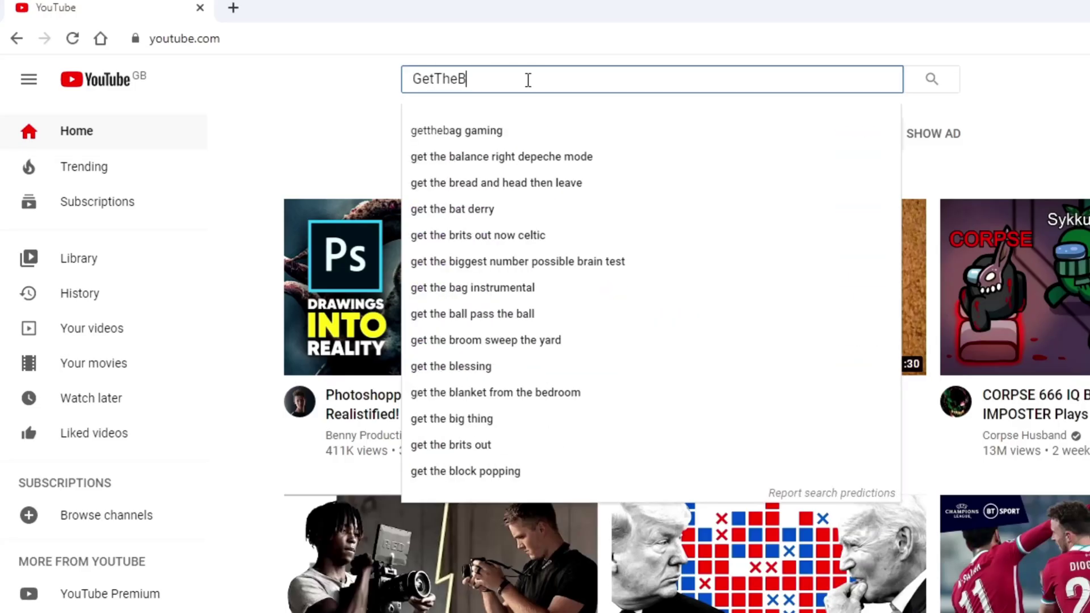
pyautogui.write('Bag Gaming')
pyautogui.press('Return')
pyautogui.click(511, 181)
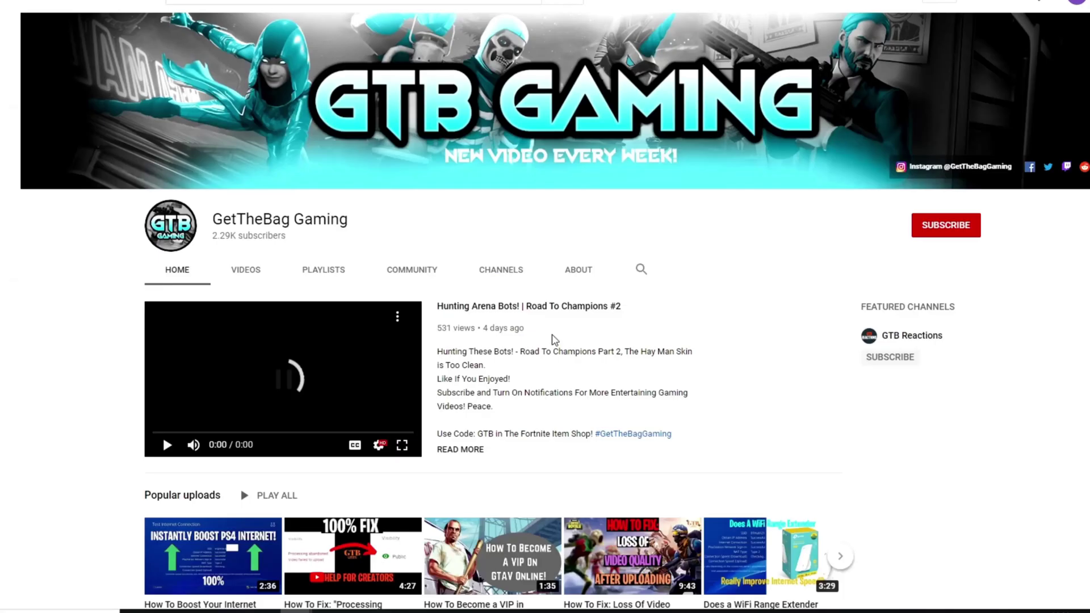
pyautogui.click(942, 230)
pyautogui.click(971, 226)
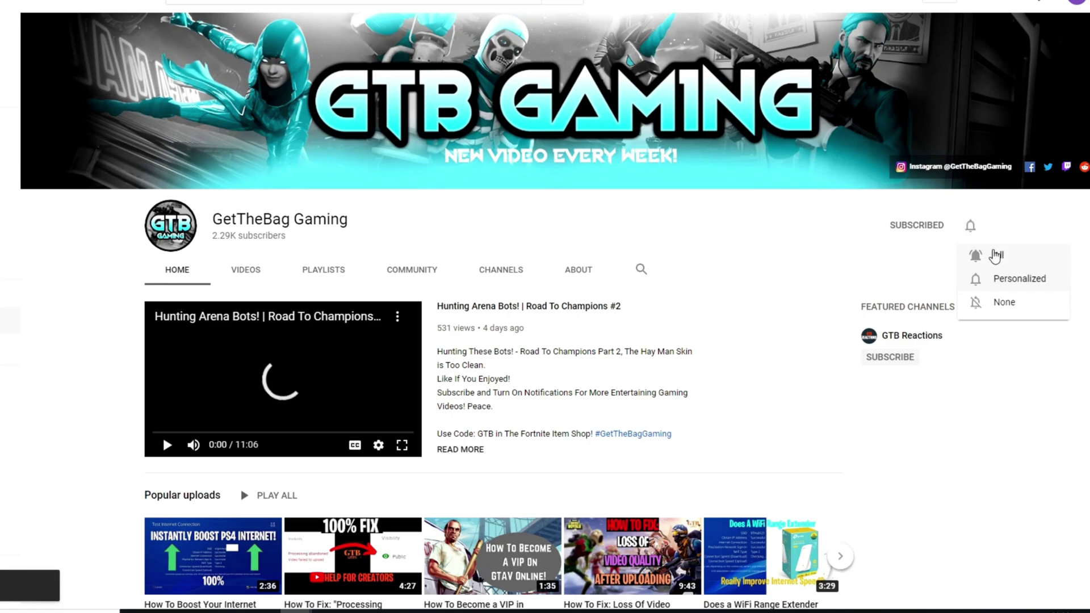
pyautogui.click(971, 252)
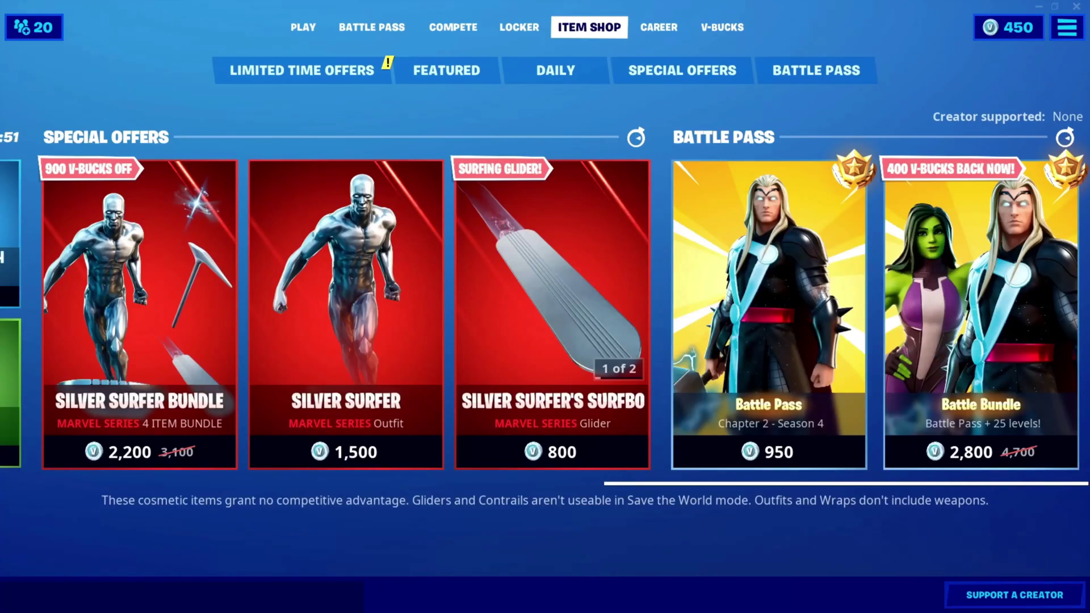
# Enter the creator's support code in the support-a-creator dialog.
pyautogui.click(1014, 594)
pyautogui.write('gtb')
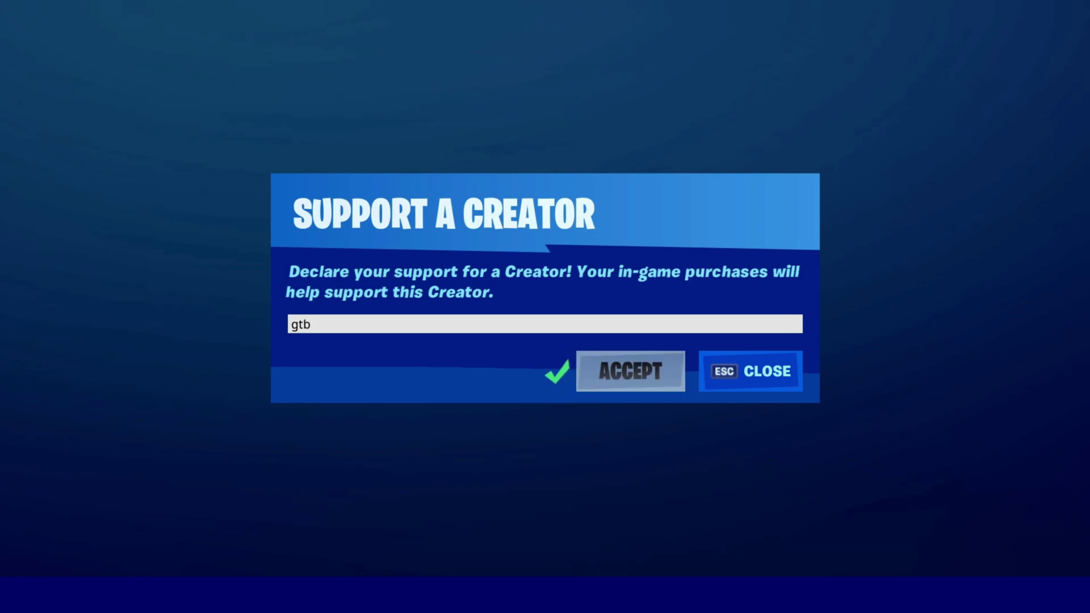
pyautogui.press('Return')
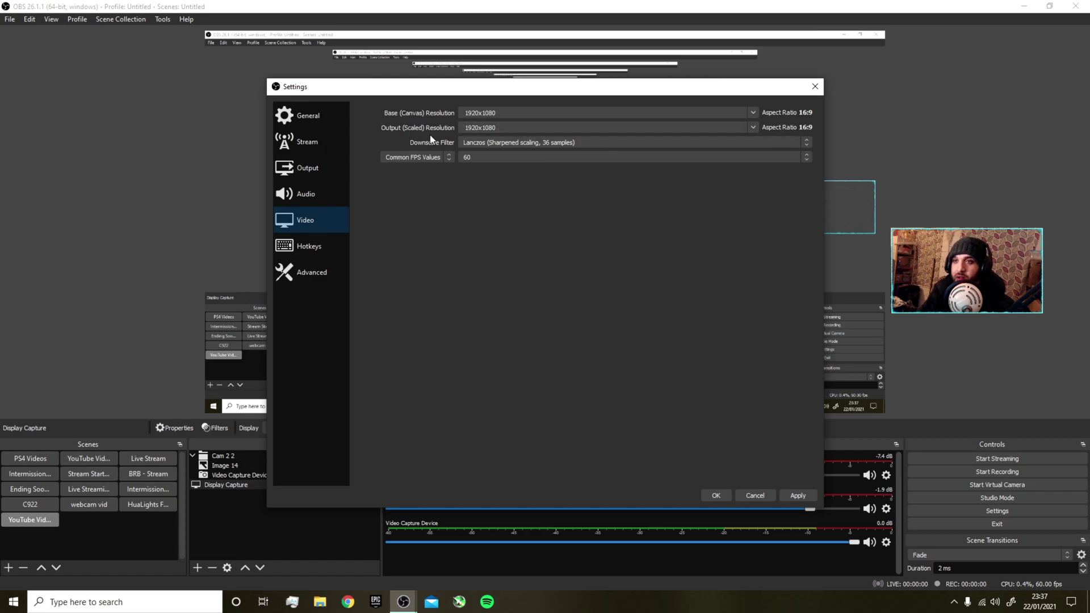
pyautogui.click(494, 143)
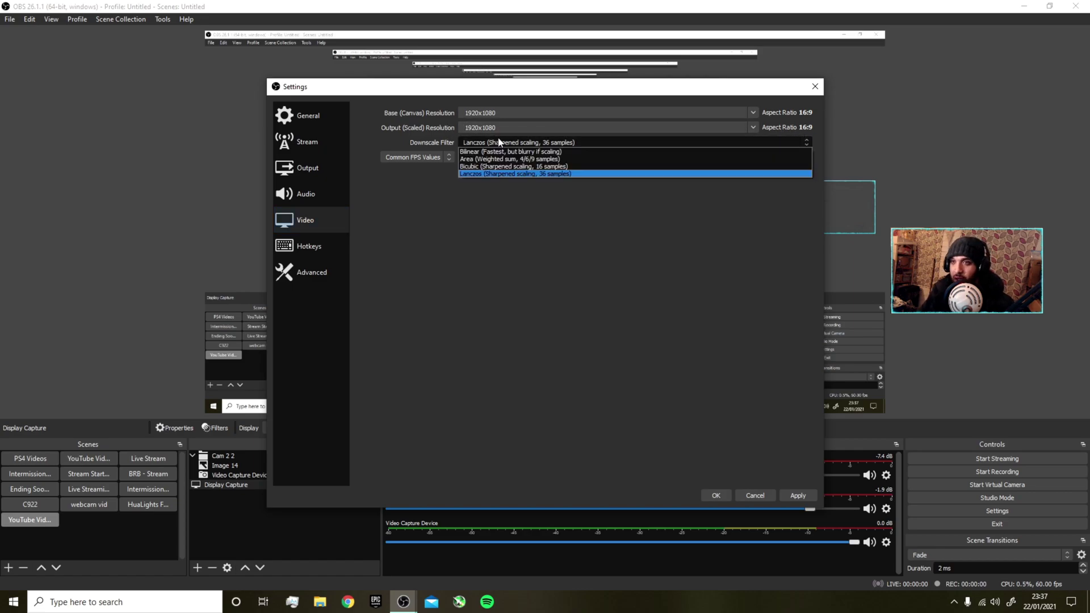
pyautogui.click(507, 175)
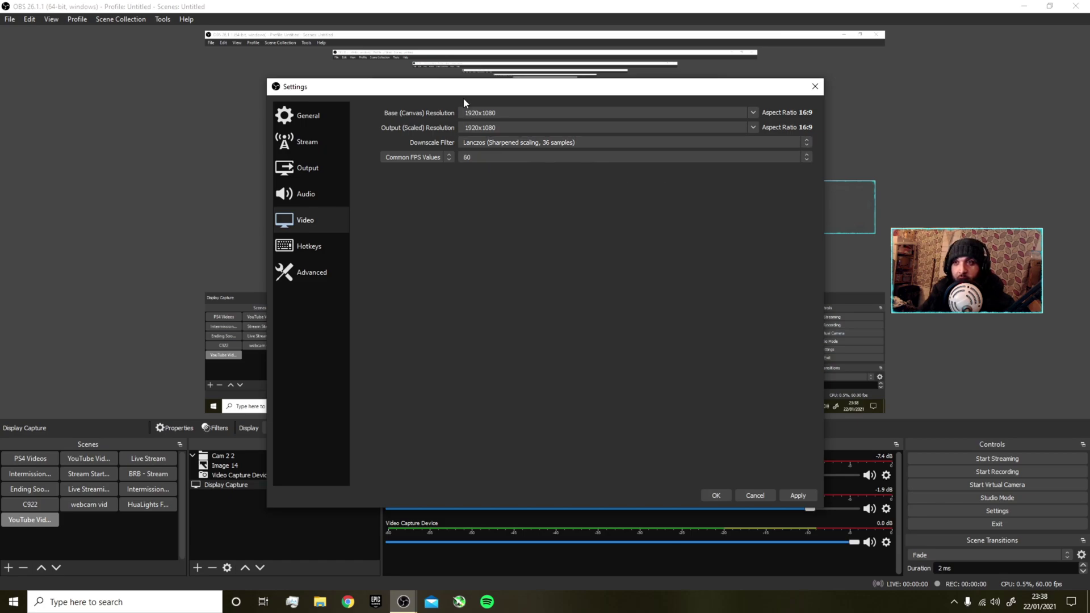
pyautogui.click(466, 143)
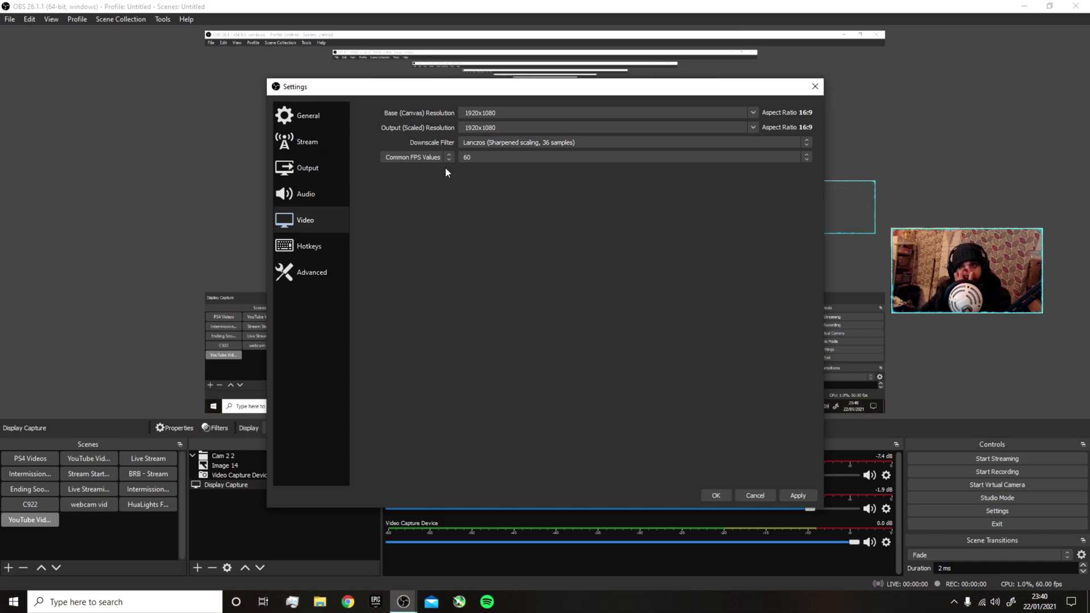
pyautogui.click(421, 158)
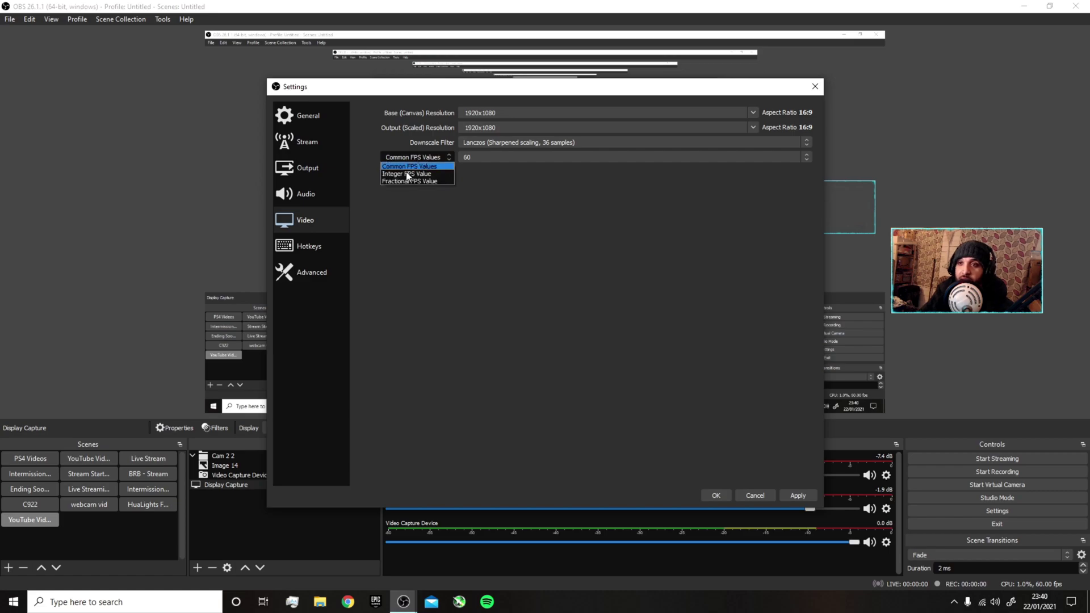
pyautogui.click(419, 162)
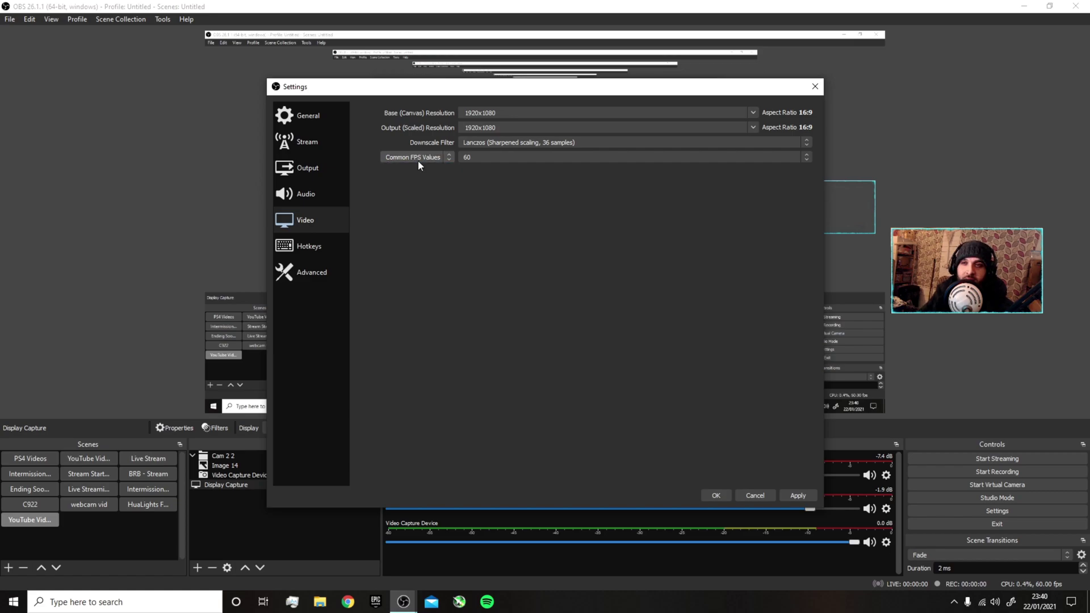
pyautogui.click(487, 161)
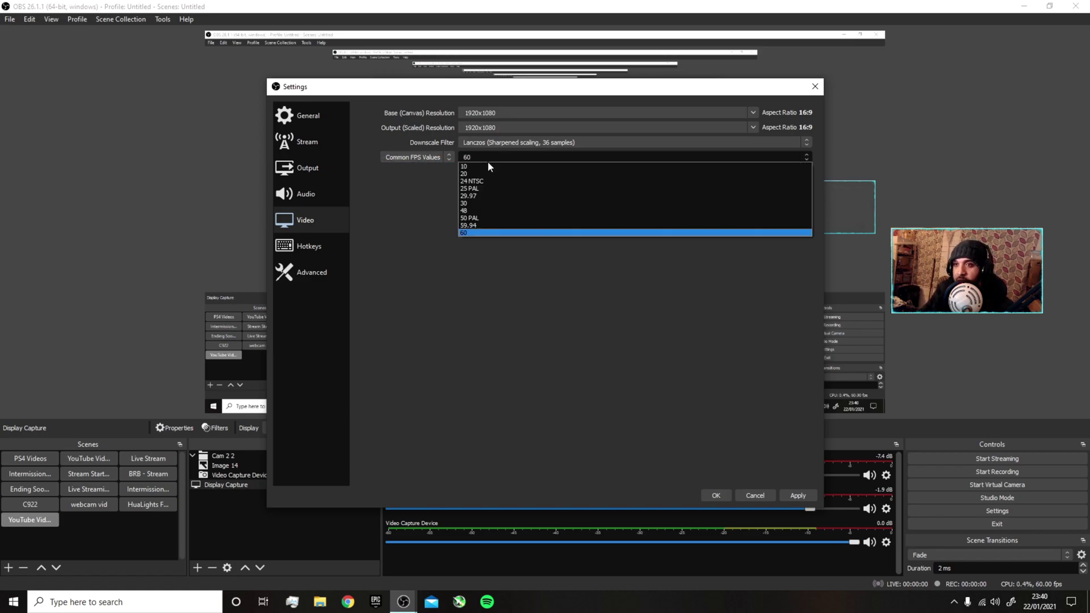
pyautogui.click(466, 231)
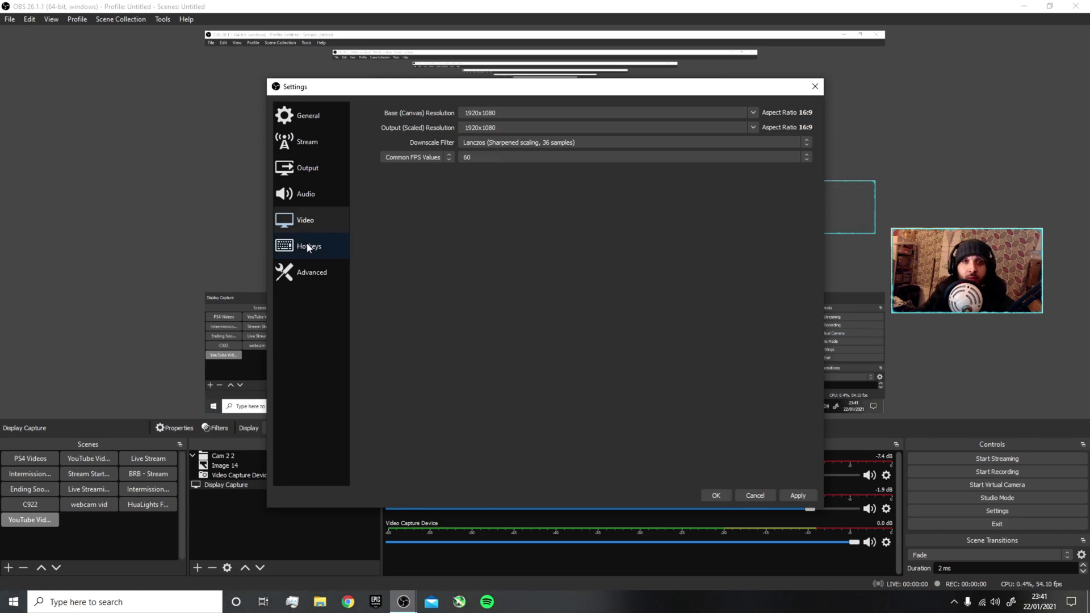
# On the Advanced page, keep Process Priority set to Above Normal.
pyautogui.click(315, 274)
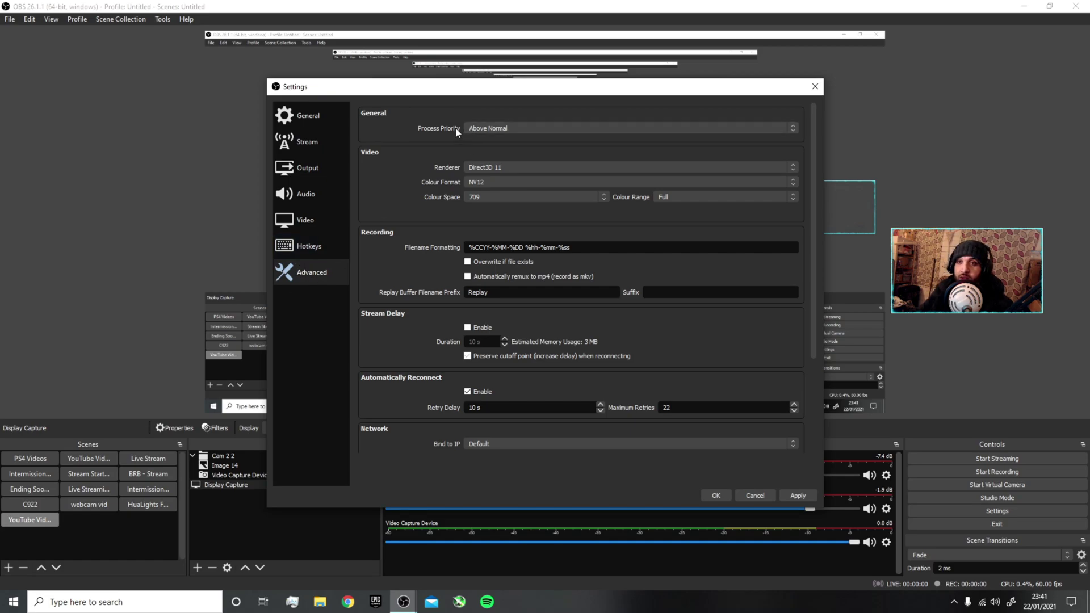
pyautogui.click(488, 129)
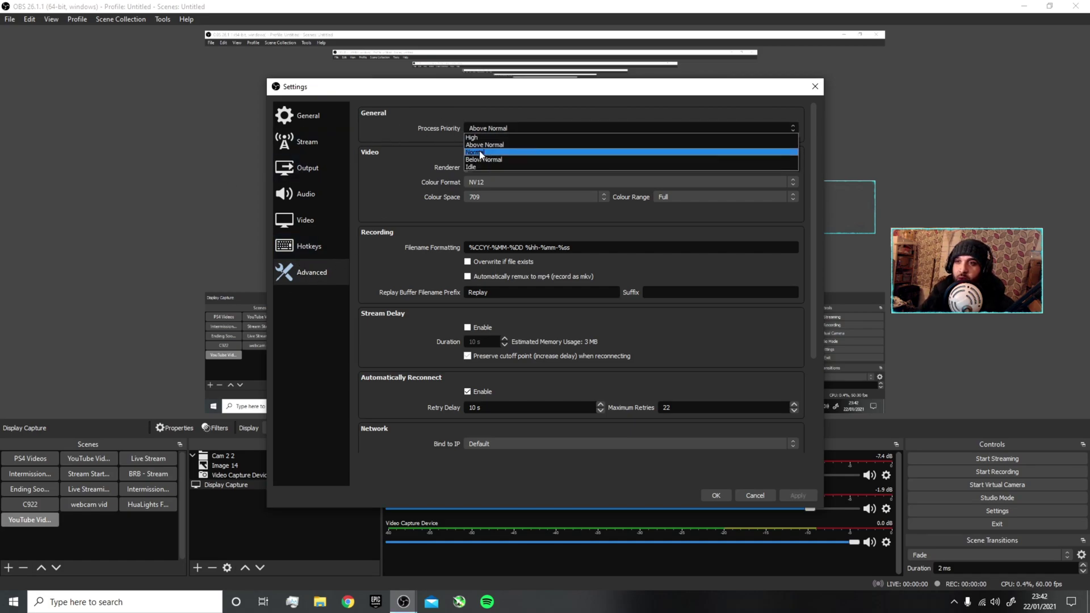
pyautogui.click(509, 145)
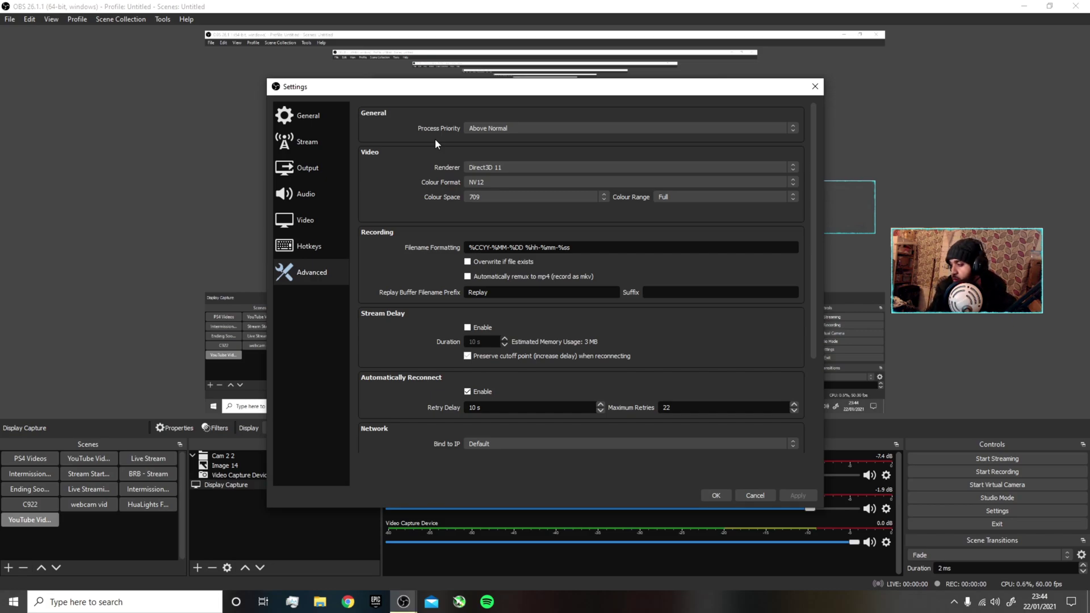
pyautogui.click(502, 182)
pyautogui.click(501, 186)
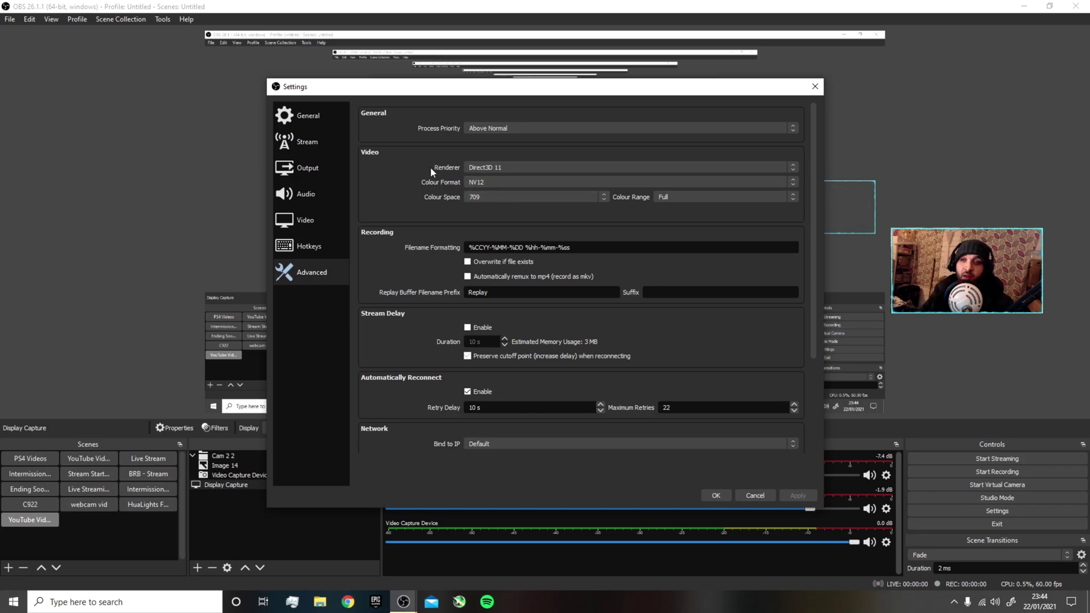
# Return to the General settings page with English (GB) and Dark theme.
pyautogui.click(331, 123)
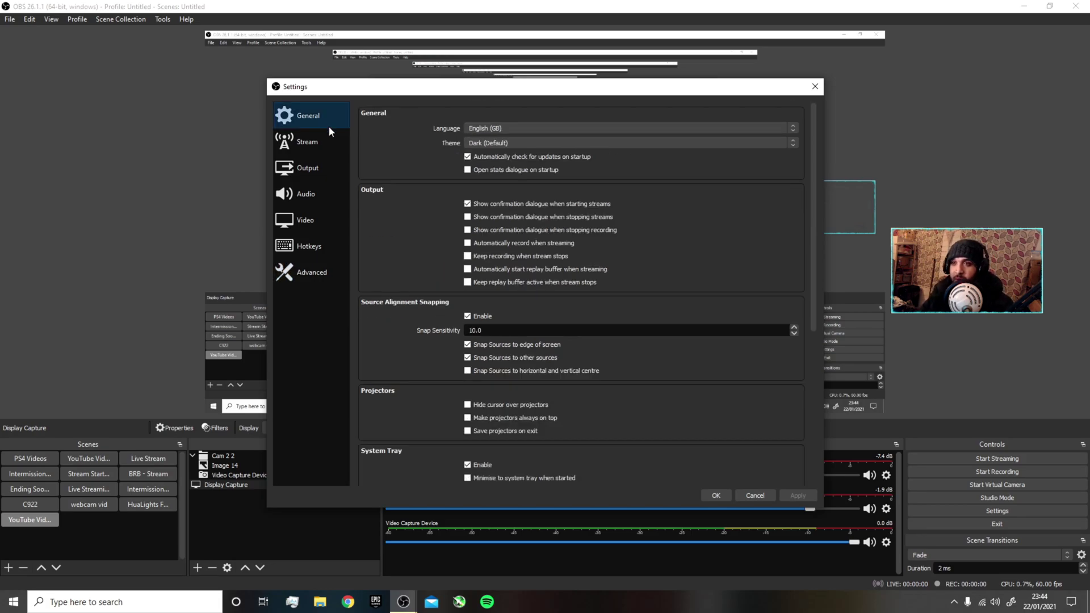